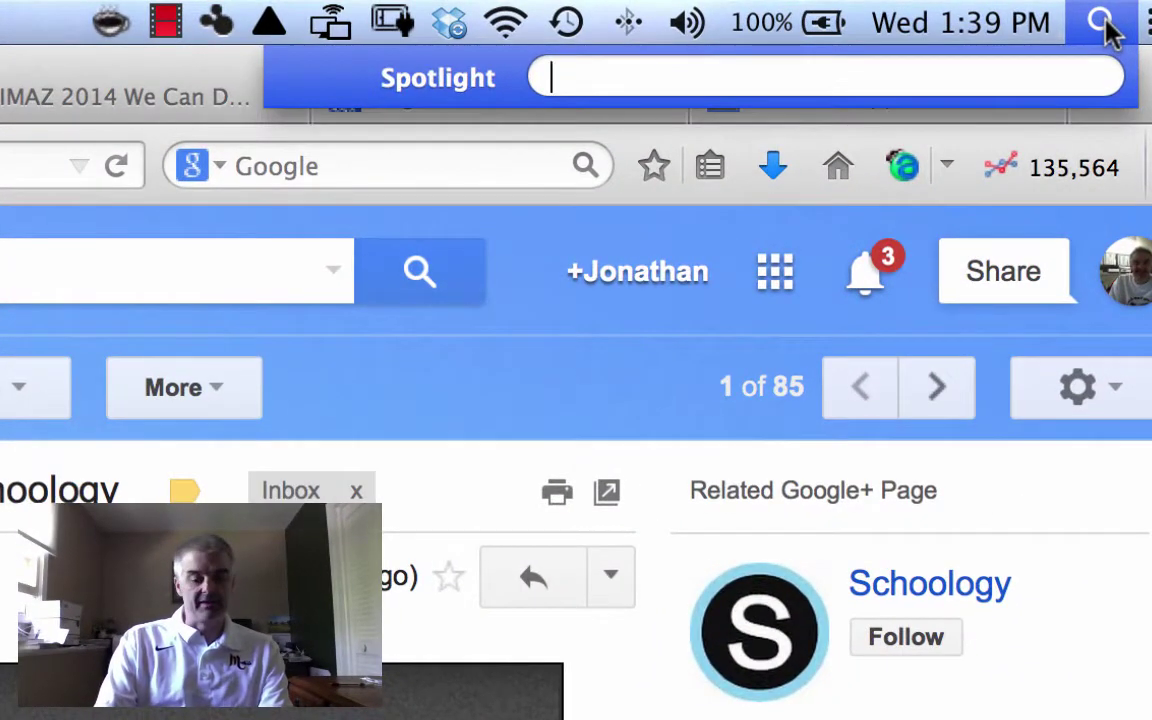
# Step: Search Spotlight for 'qui' and launch QuickTime Player from the results
pyautogui.write('qui')
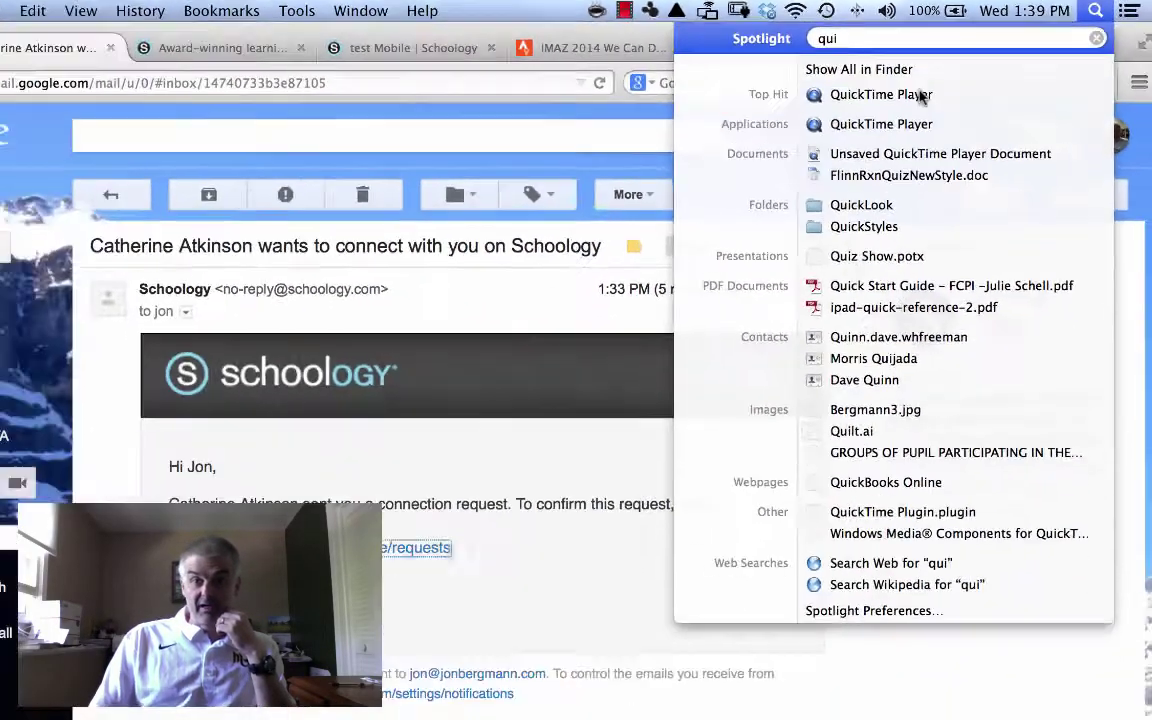
pyautogui.click(920, 97)
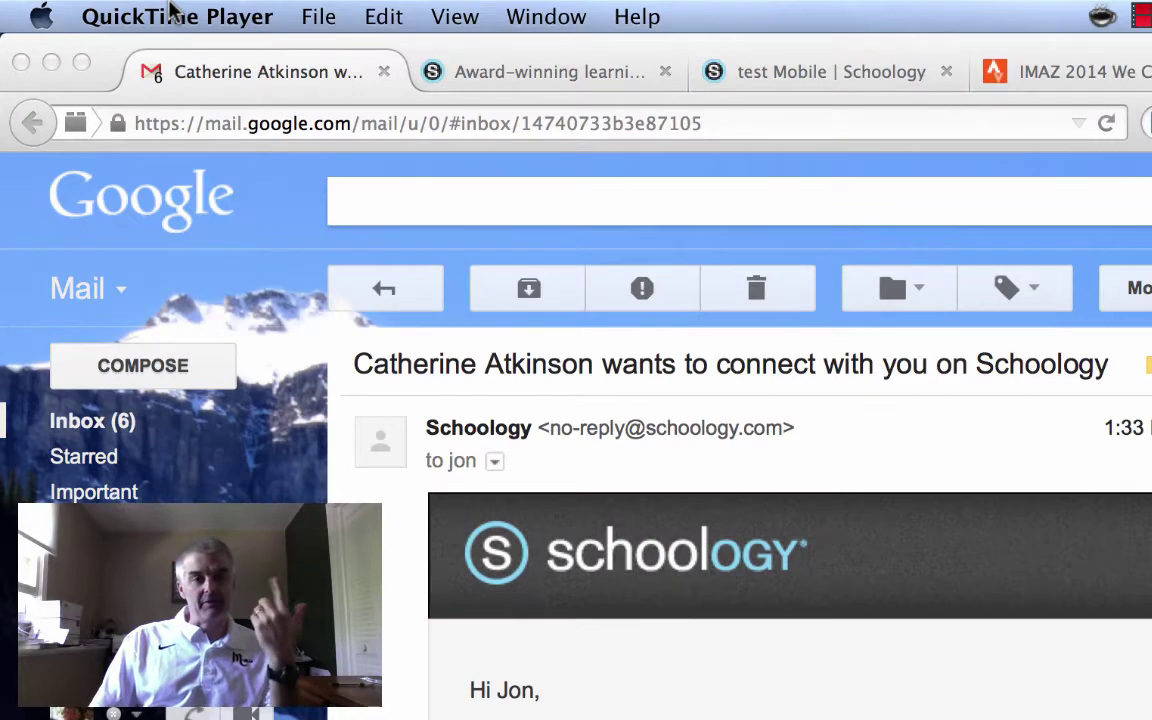
# Step: Start a New Screen Recording from the File menu and drag its window to the screen centre
pyautogui.click(175, 14)
pyautogui.moveTo(318, 17)
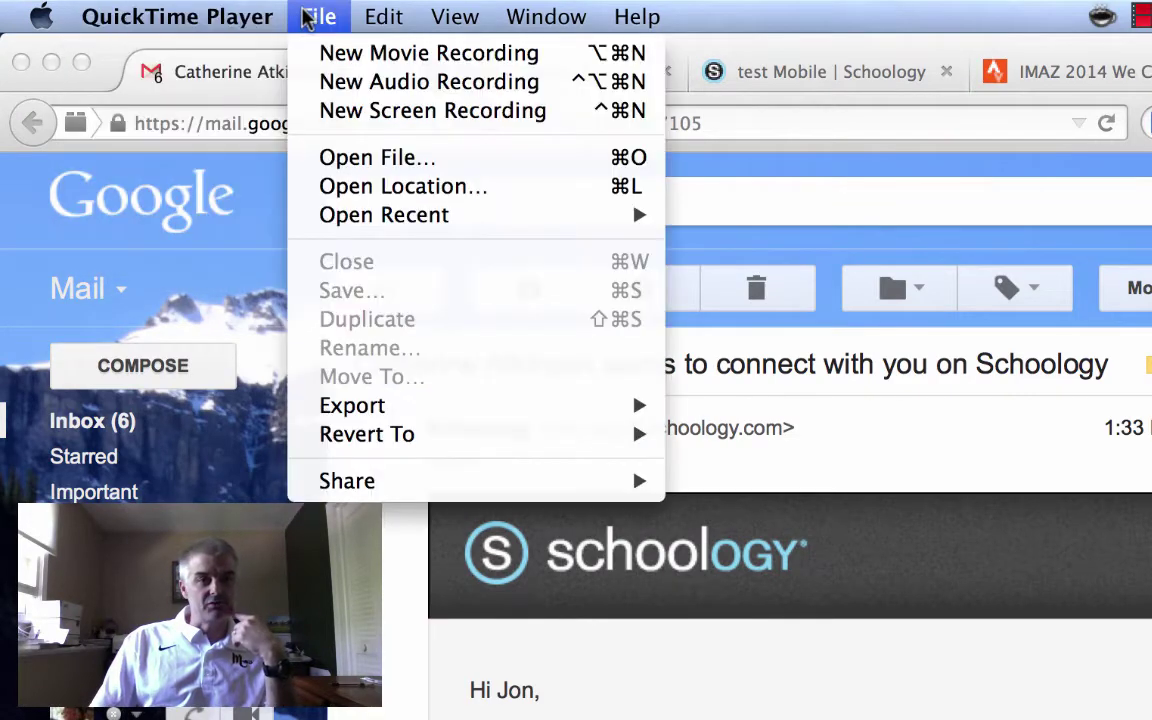
pyautogui.moveTo(395, 18)
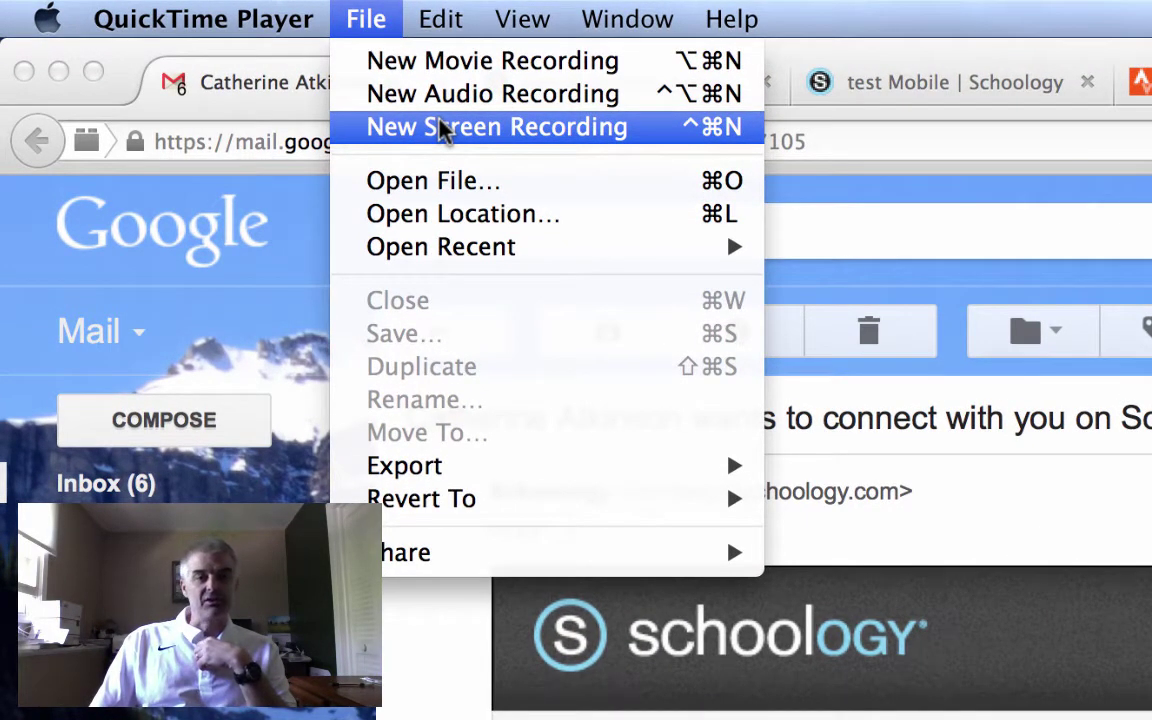
pyautogui.click(443, 130)
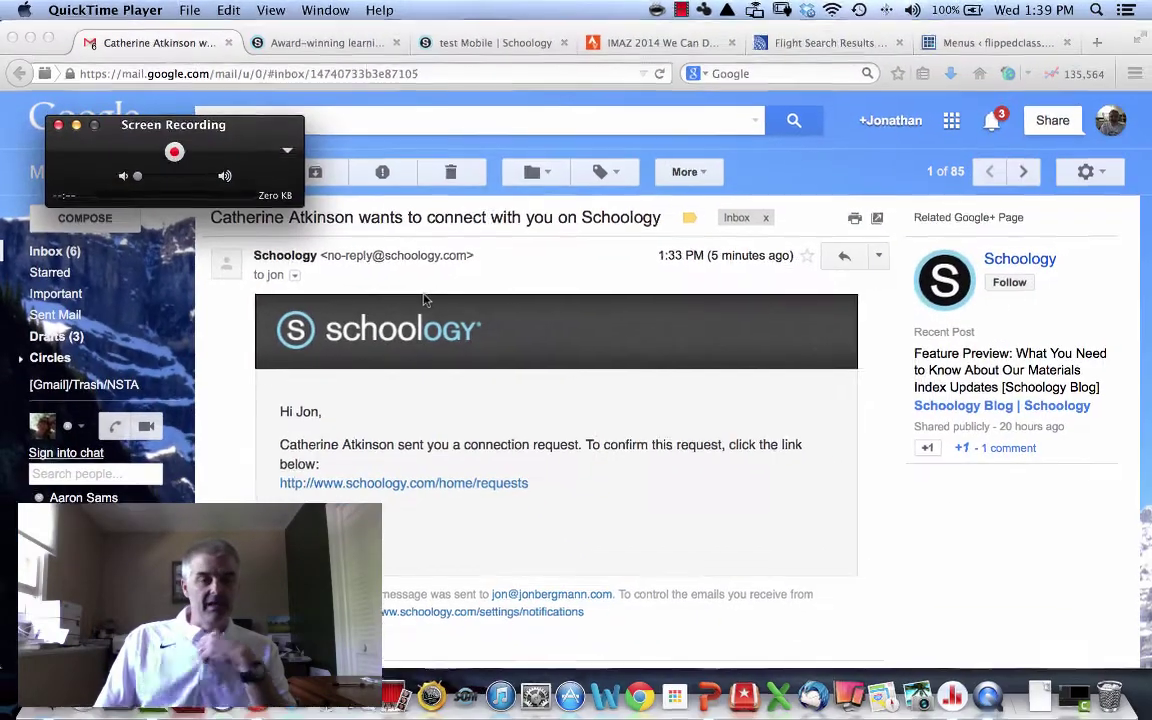
pyautogui.moveTo(222, 148); pyautogui.dragTo(620, 281)
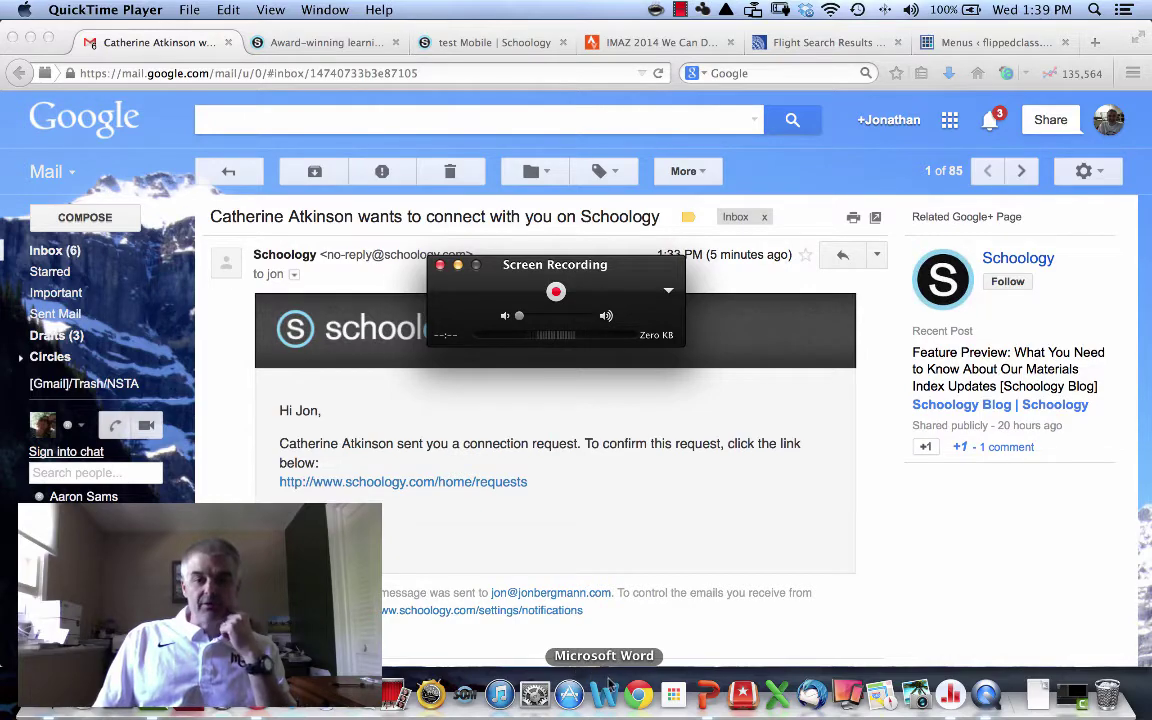
# Step: Bring the SERB2014 presentation forward and move the Screen Recording window off the presenter's name
pyautogui.click(708, 693)
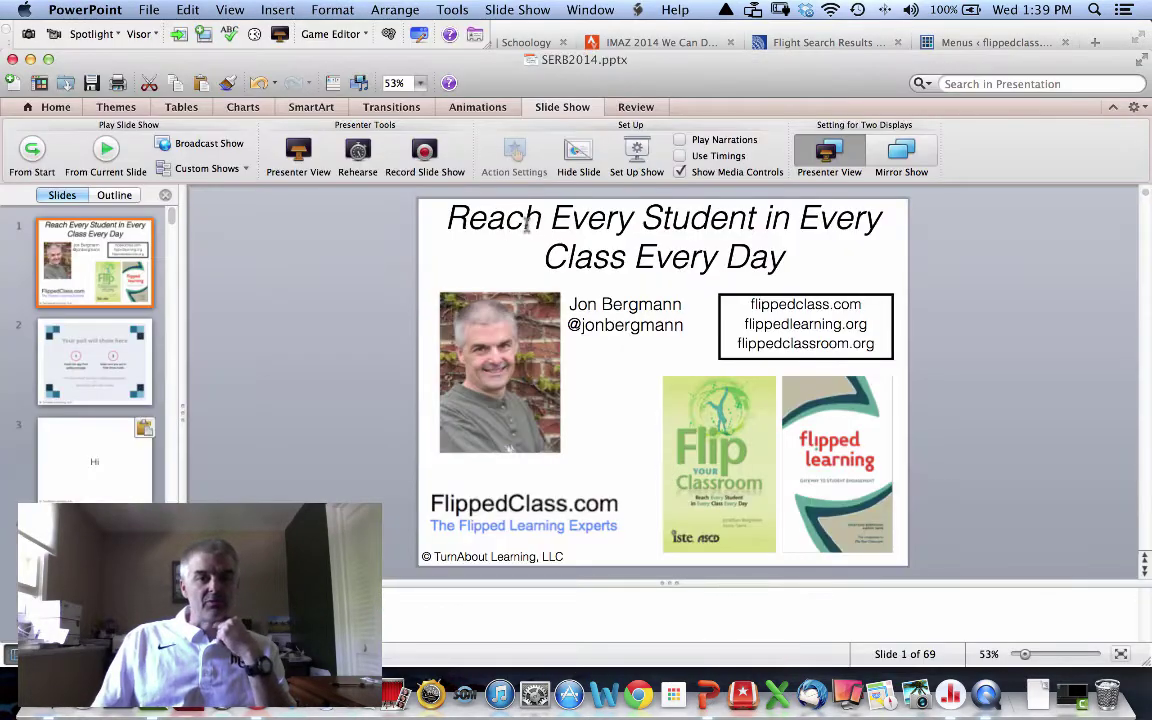
pyautogui.moveTo(445, 62)
pyautogui.mouseDown()
pyautogui.moveTo(437, 123)
pyautogui.moveTo(447, 62)
pyautogui.mouseUp()
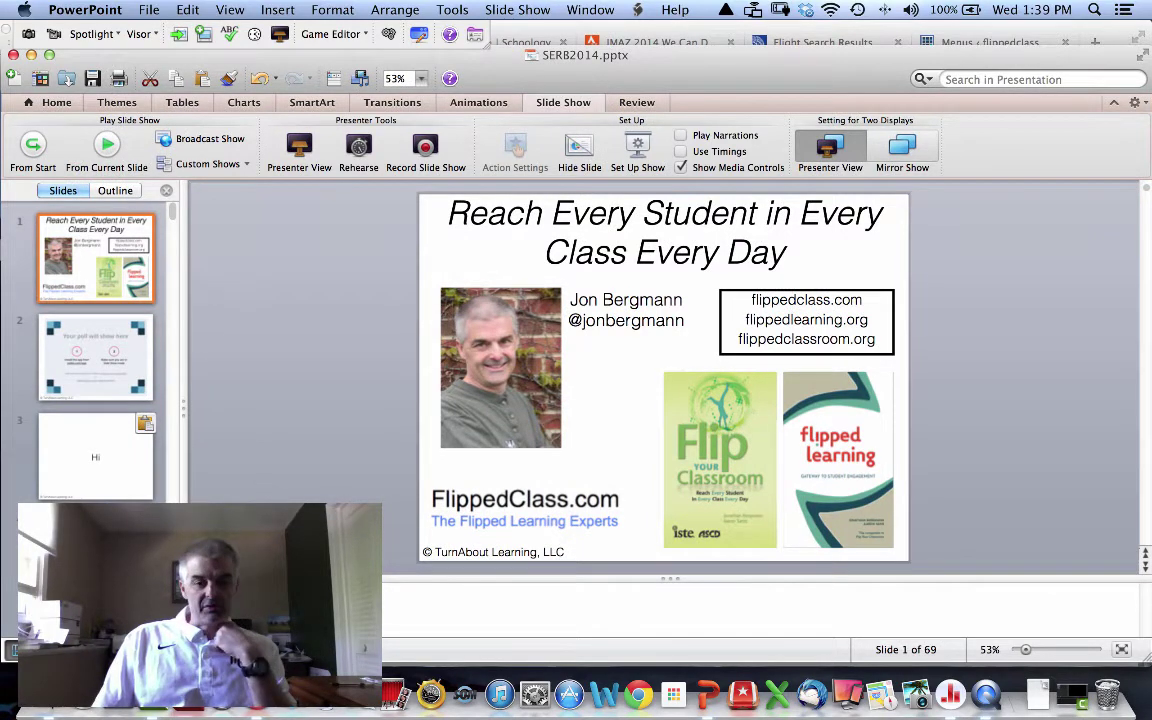
pyautogui.click(986, 693)
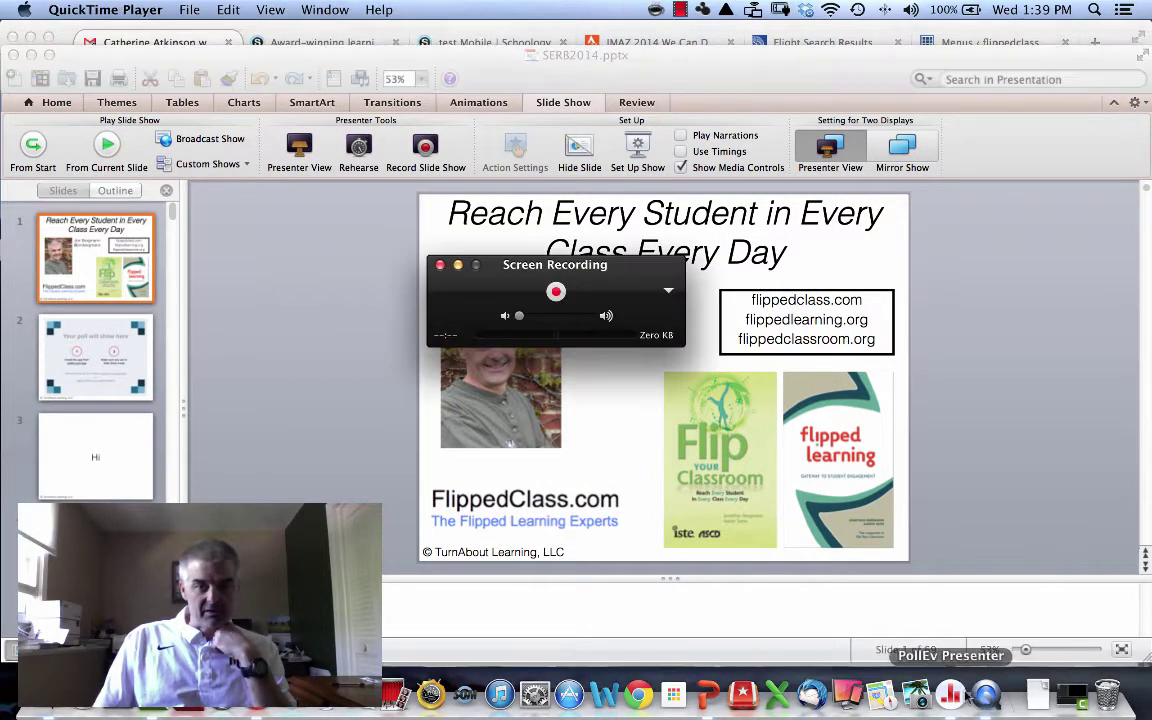
pyautogui.moveTo(643, 290); pyautogui.dragTo(365, 263)
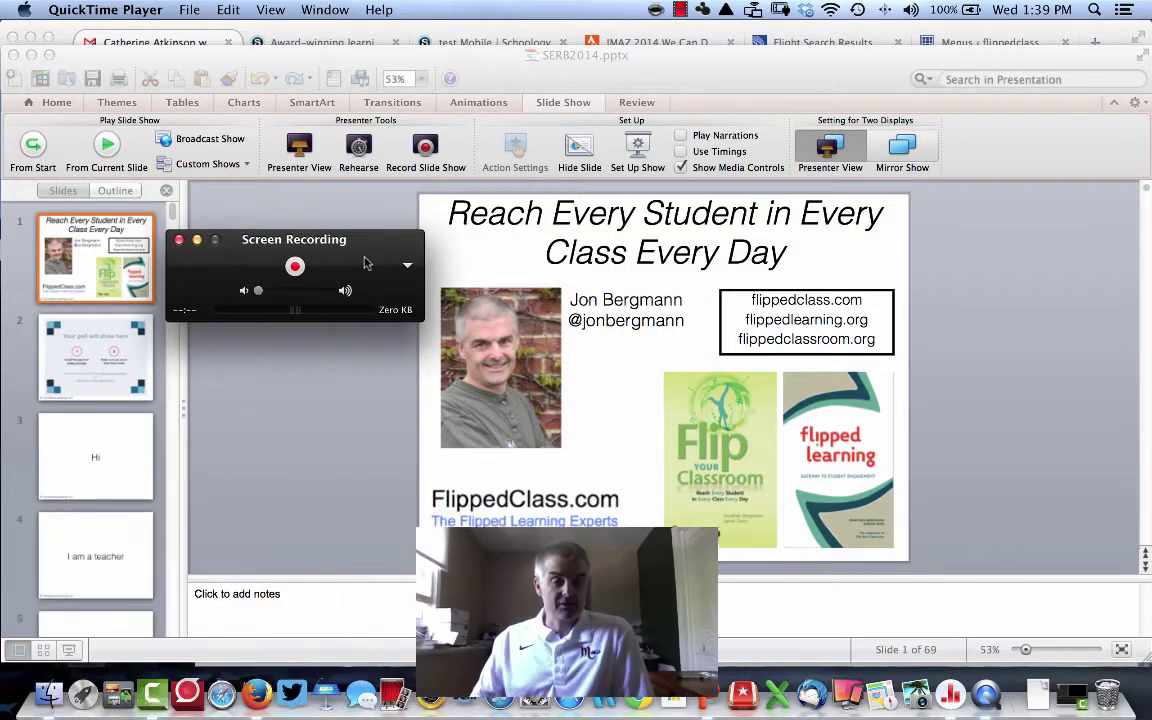
# Step: Start recording the full screen and return to PowerPoint
pyautogui.click(294, 268)
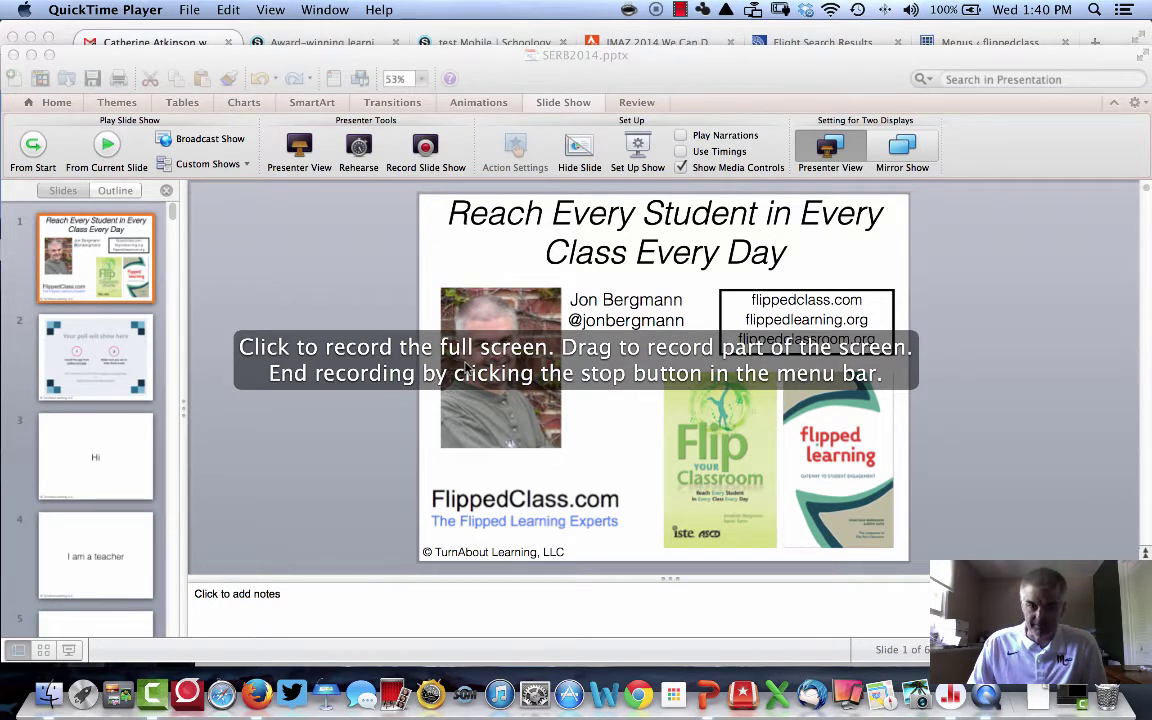
pyautogui.click(628, 437)
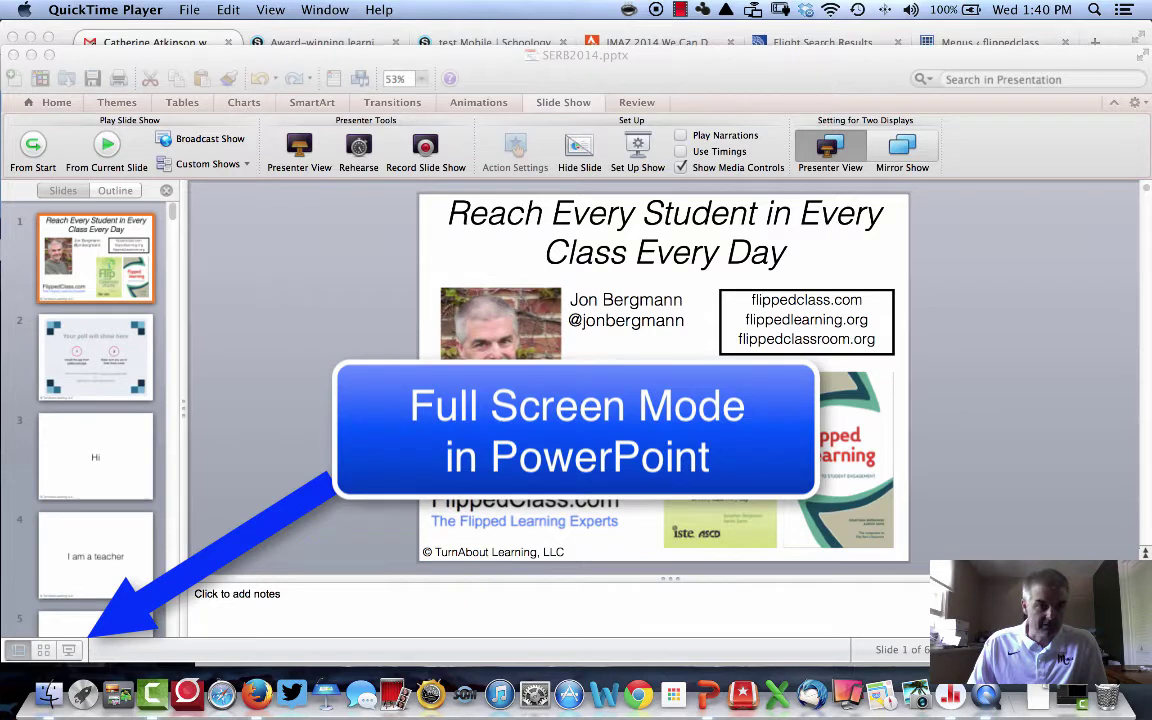
pyautogui.click(71, 651)
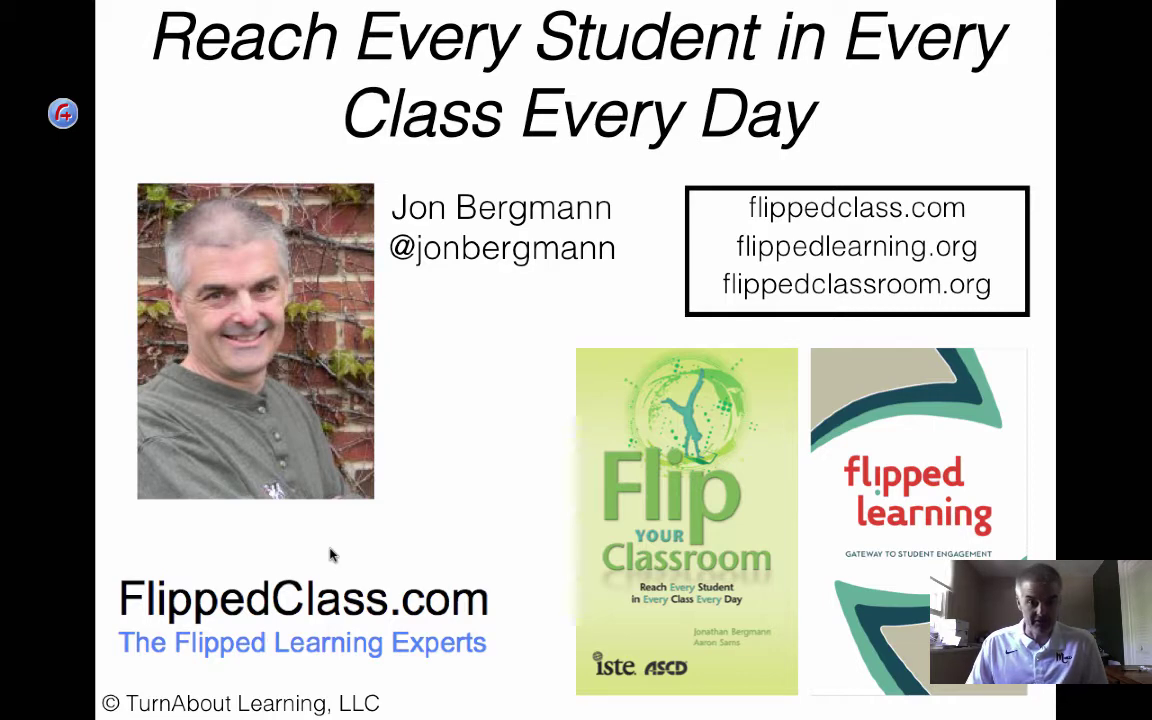
# Step: Advance eight slides from the poll slide to the CHANGE slide, then end the slideshow with Esc
pyautogui.press('Right')
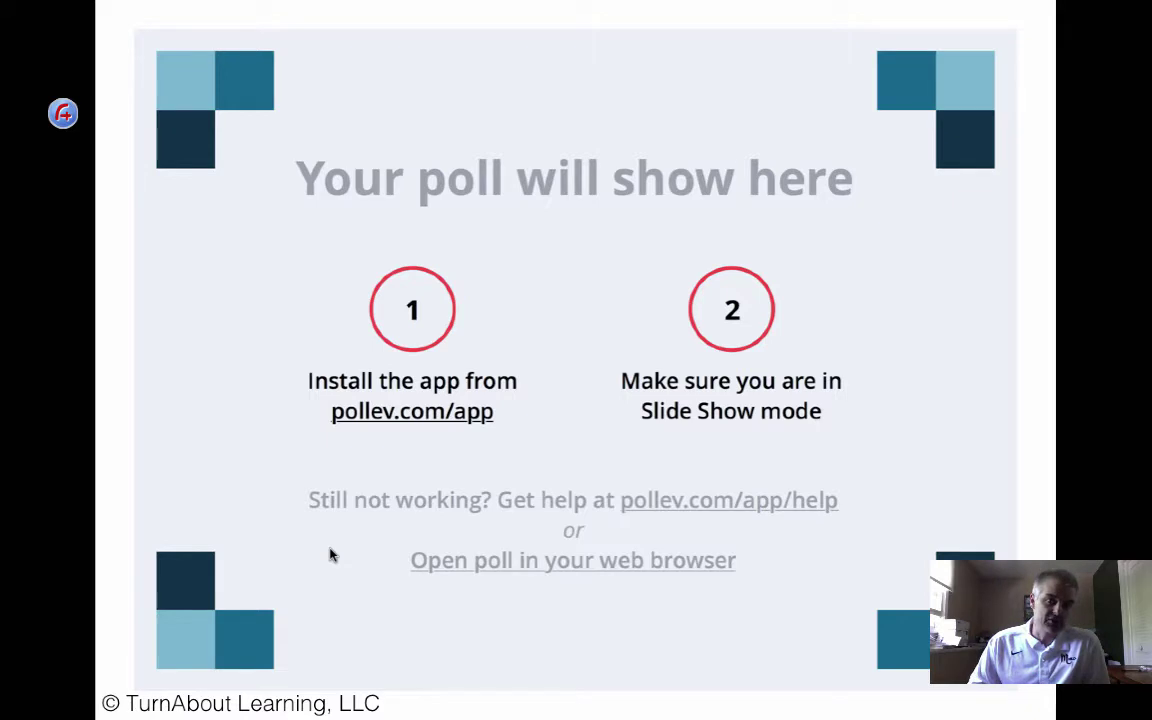
pyautogui.press('Right')
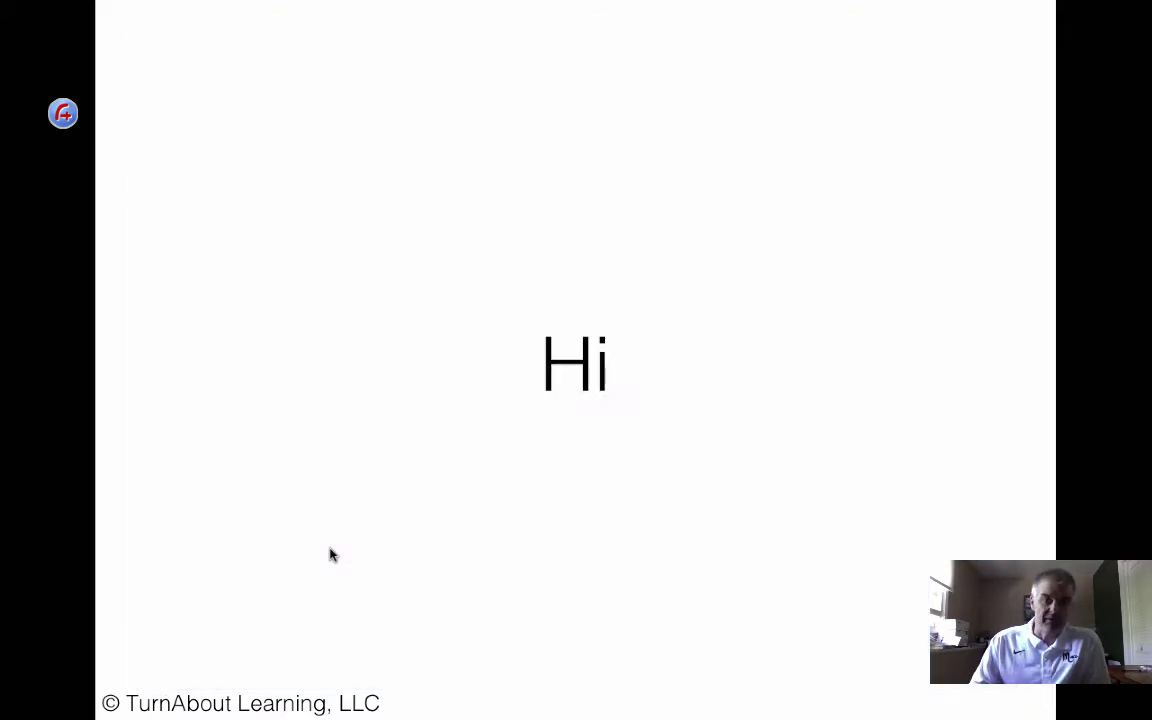
pyautogui.press('Right')
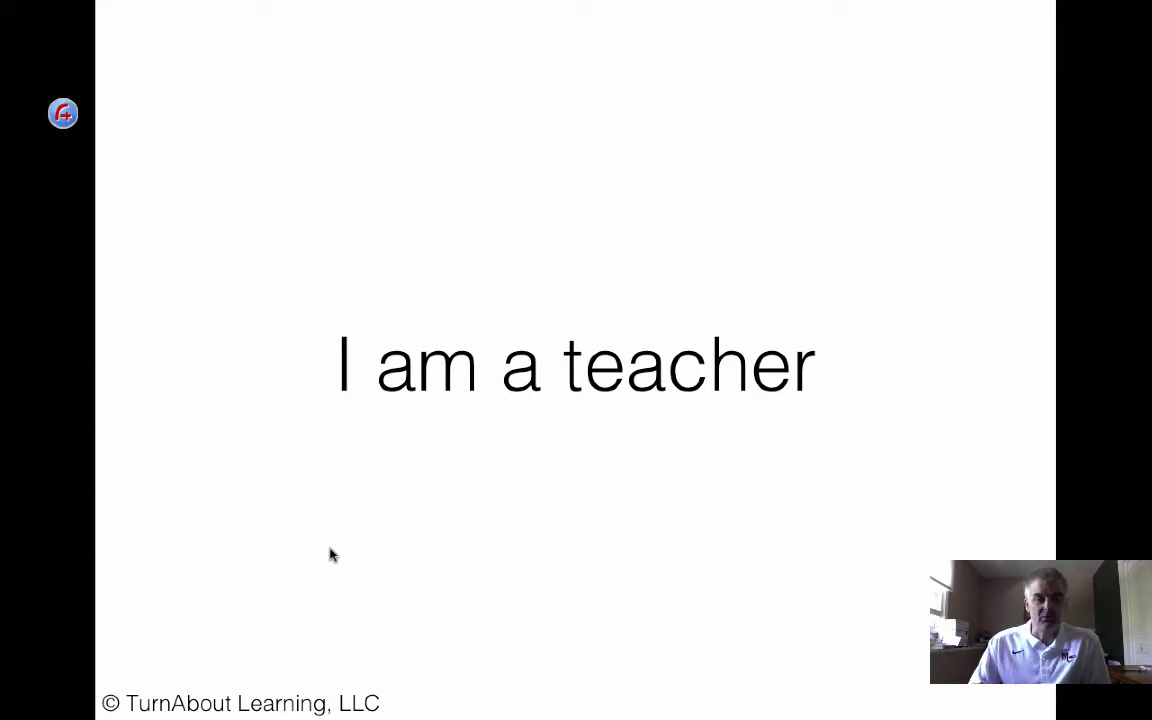
pyautogui.press('Right')
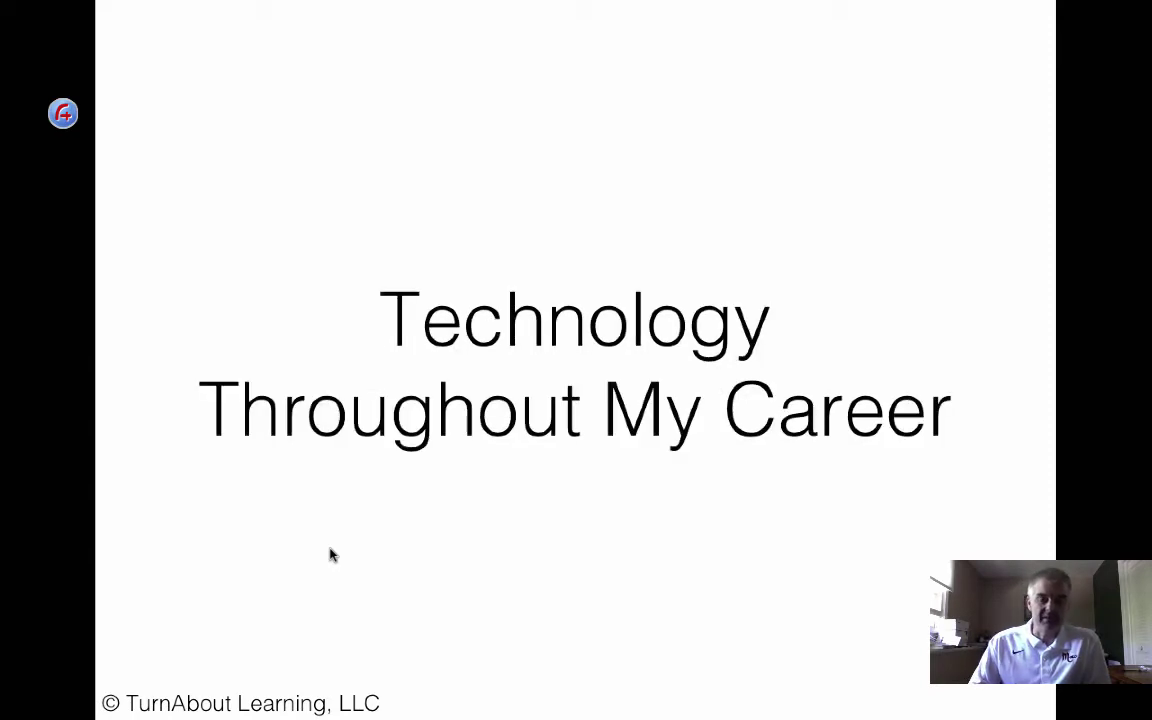
pyautogui.press('Right')
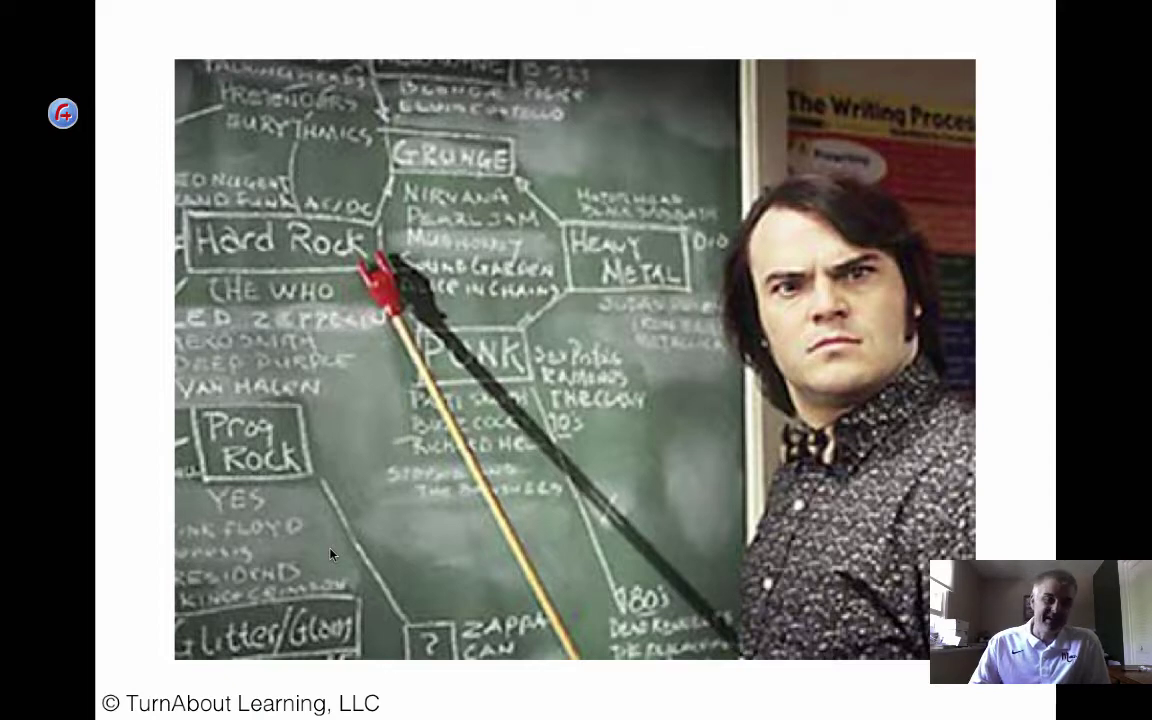
pyautogui.press('Right')
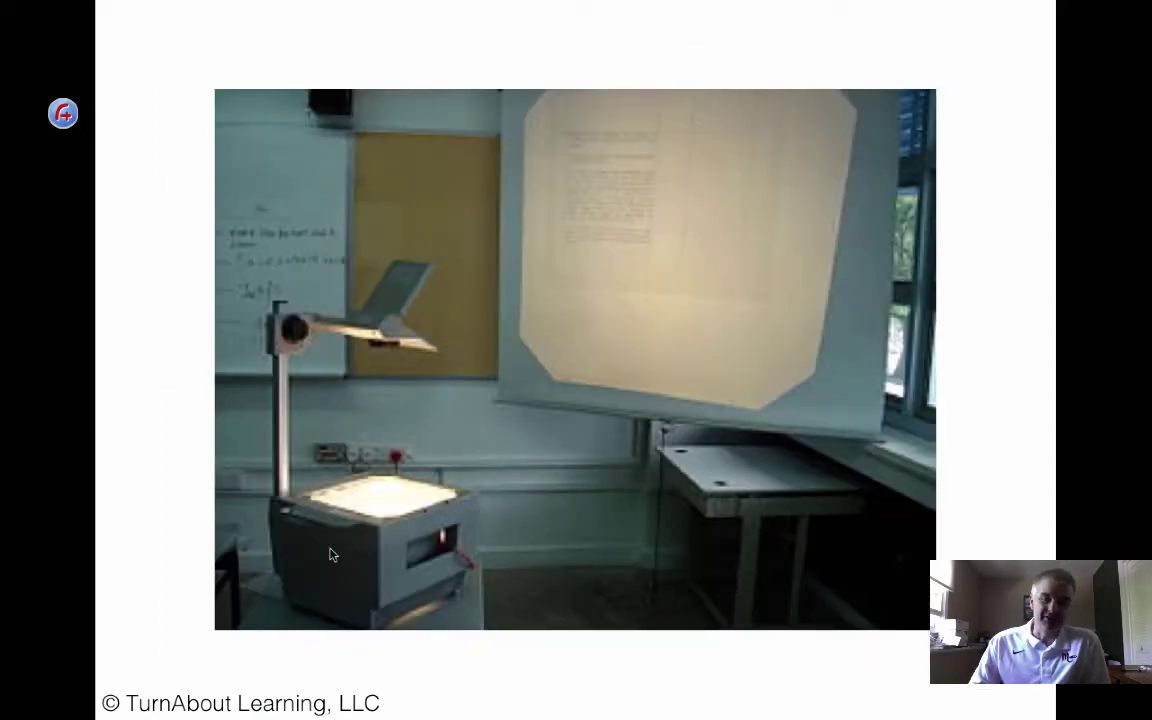
pyautogui.press('Right')
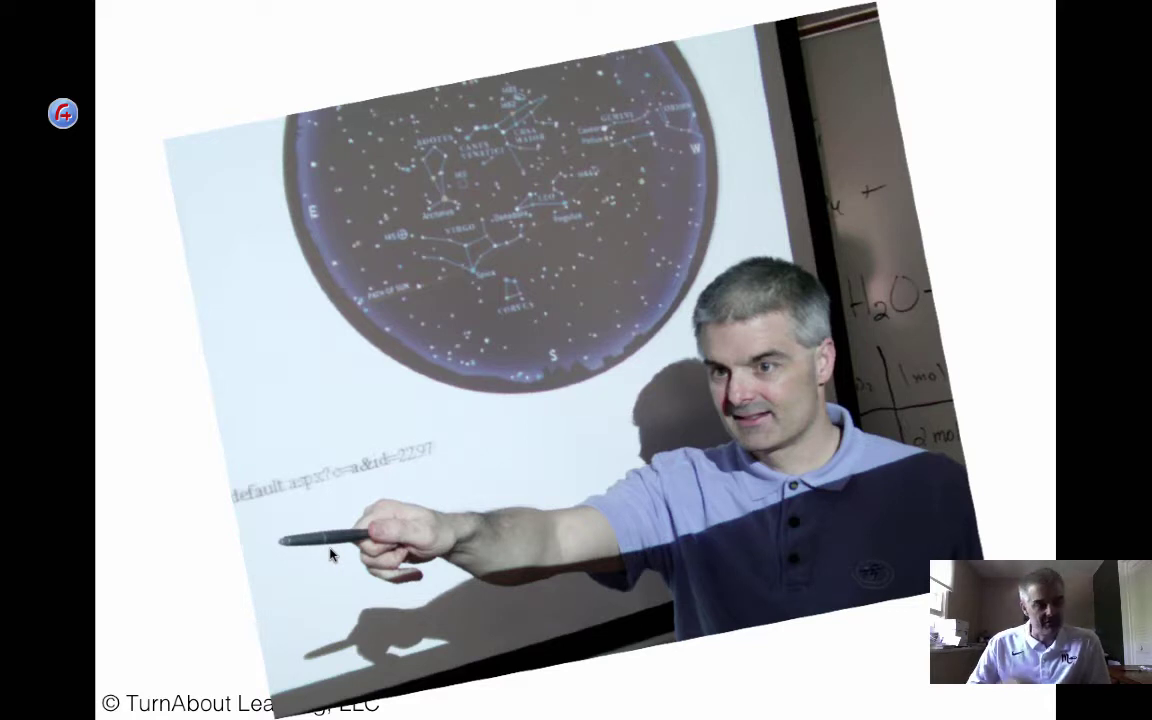
pyautogui.press('Right')
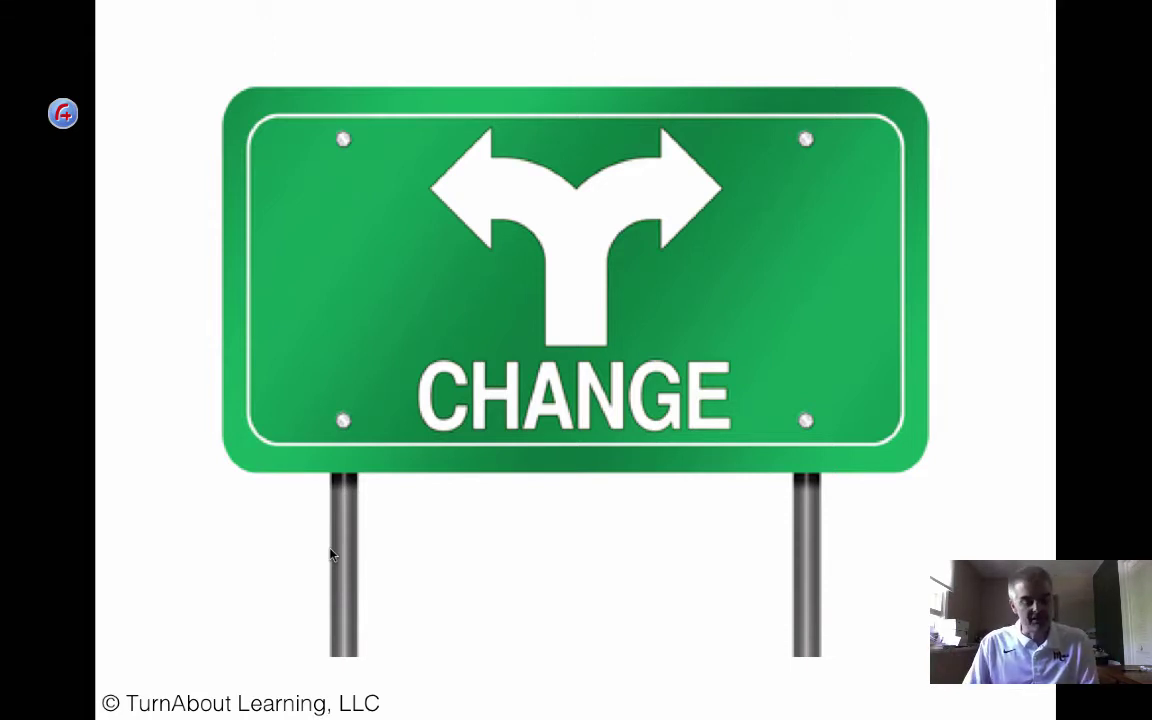
pyautogui.press('Escape')
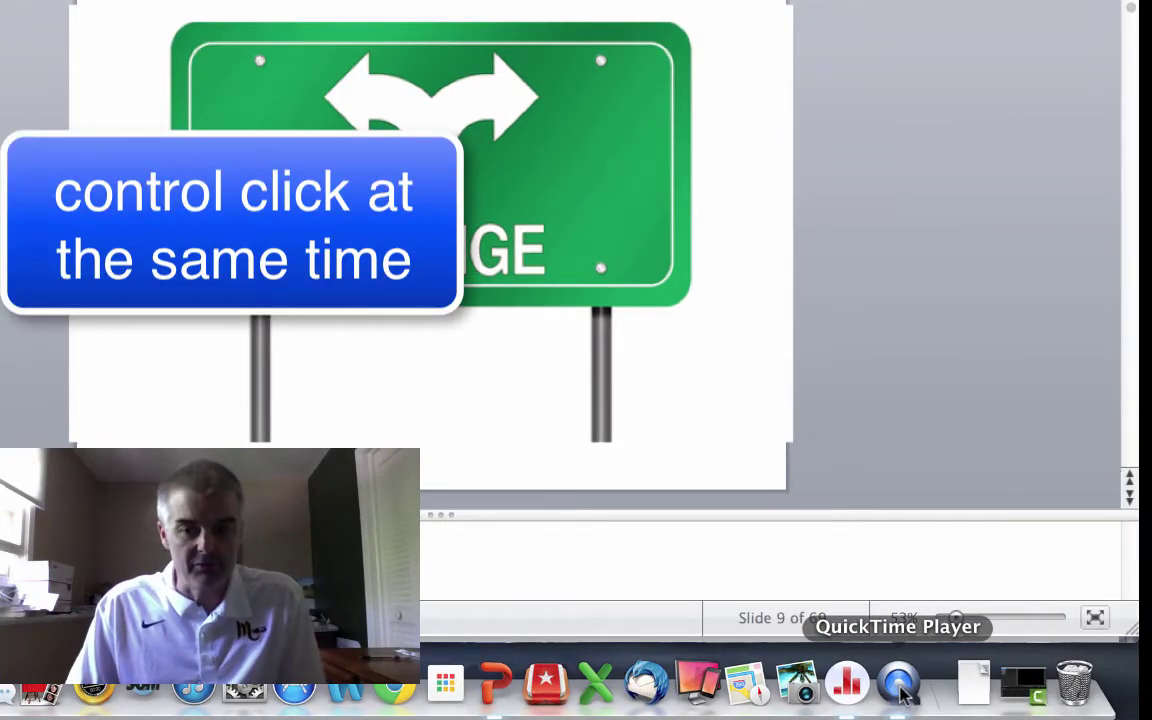
# Step: Stop the screen recording from QuickTime's Dock menu and pause playback at 00:47
pyautogui.keyDown('ctrl'); pyautogui.click(899, 686); pyautogui.keyUp('ctrl')
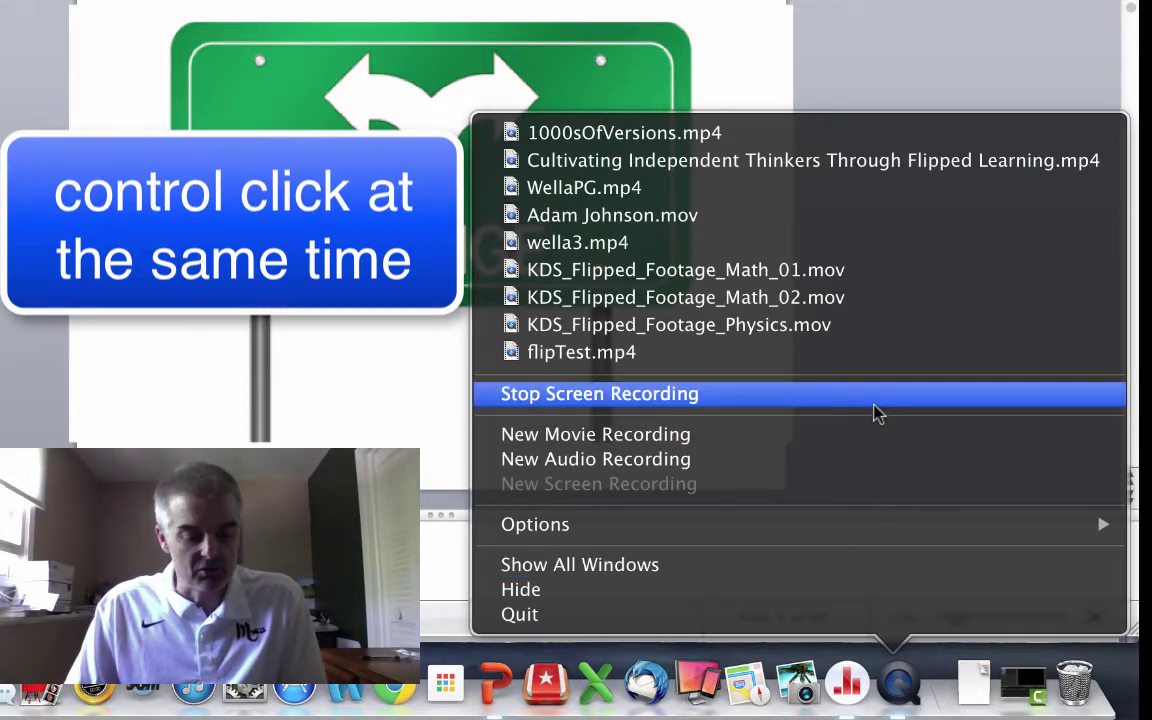
pyautogui.click(873, 394)
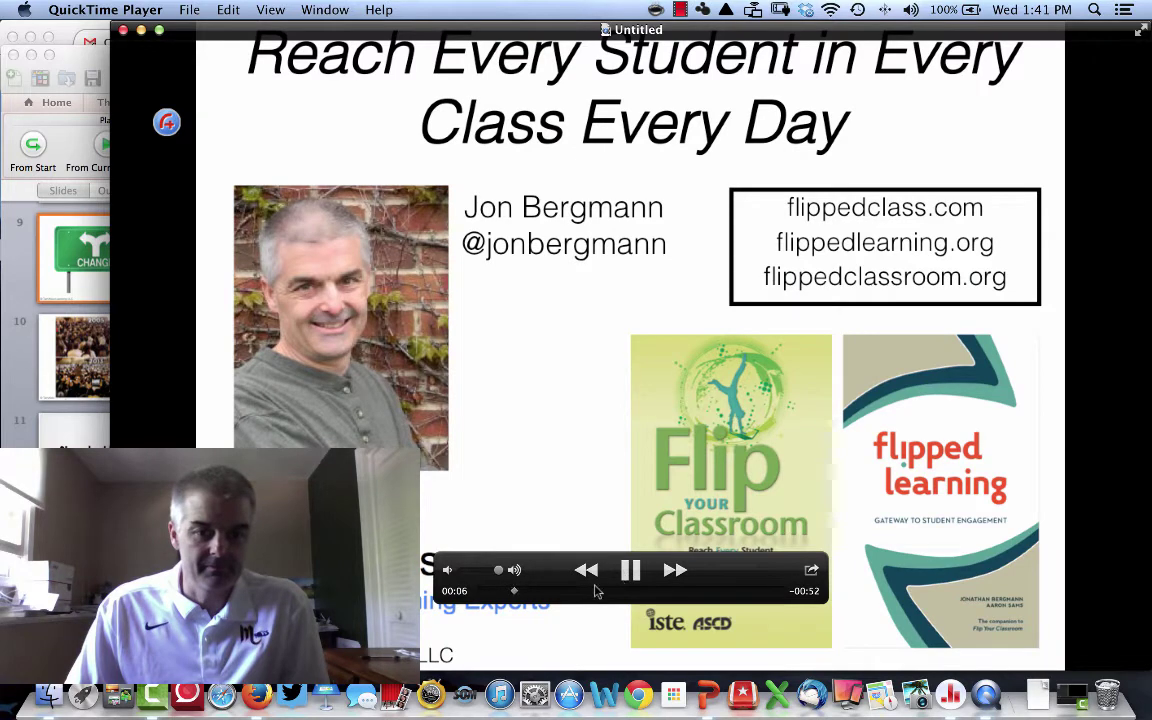
pyautogui.click(729, 592)
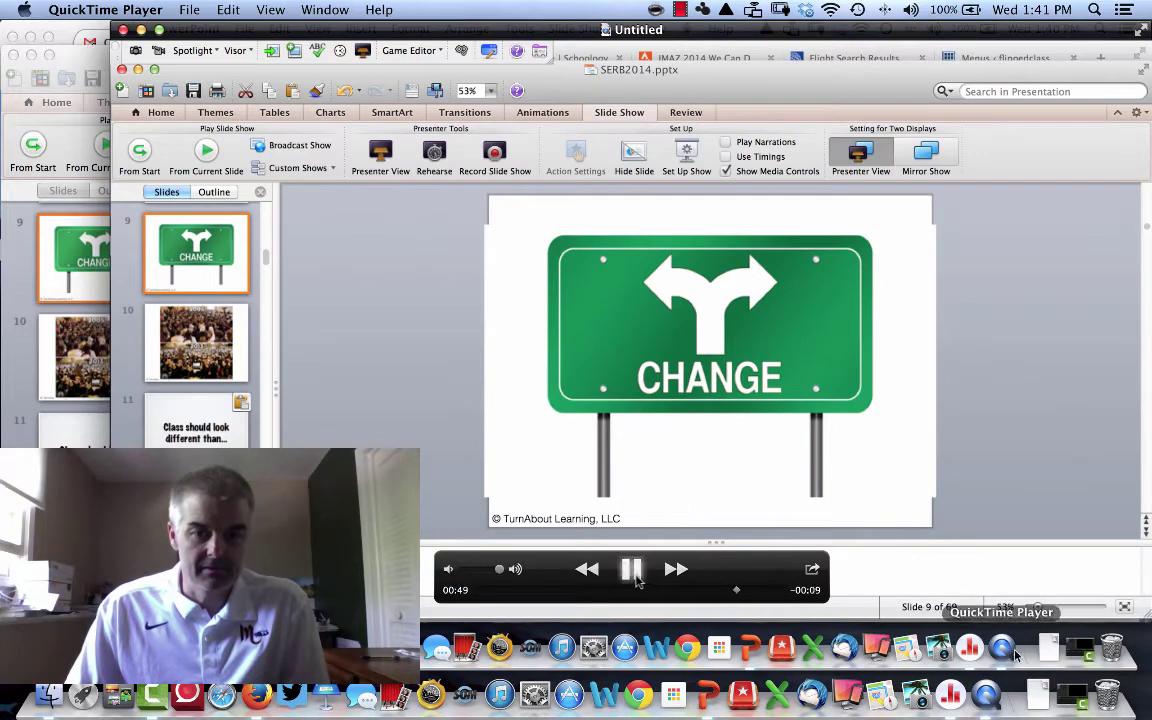
pyautogui.click(635, 574)
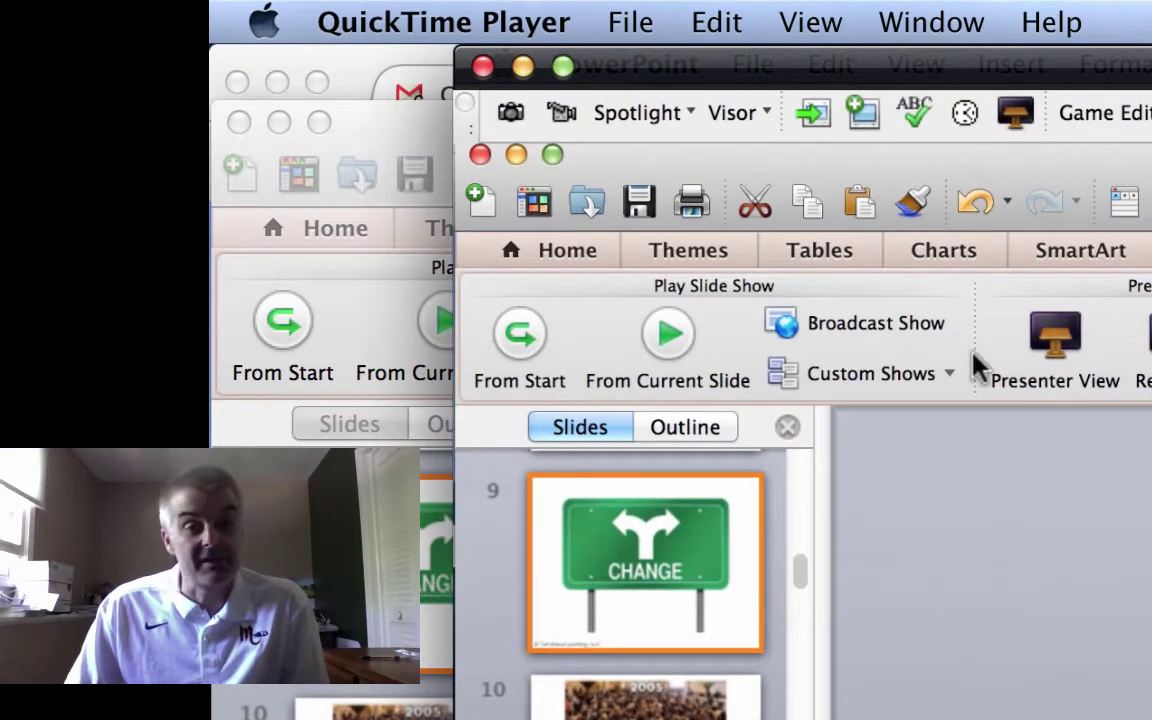
# Step: Save the recording through File > Save as 'TestQuickTimeVideo' with Where left on Desktop
pyautogui.click(634, 28)
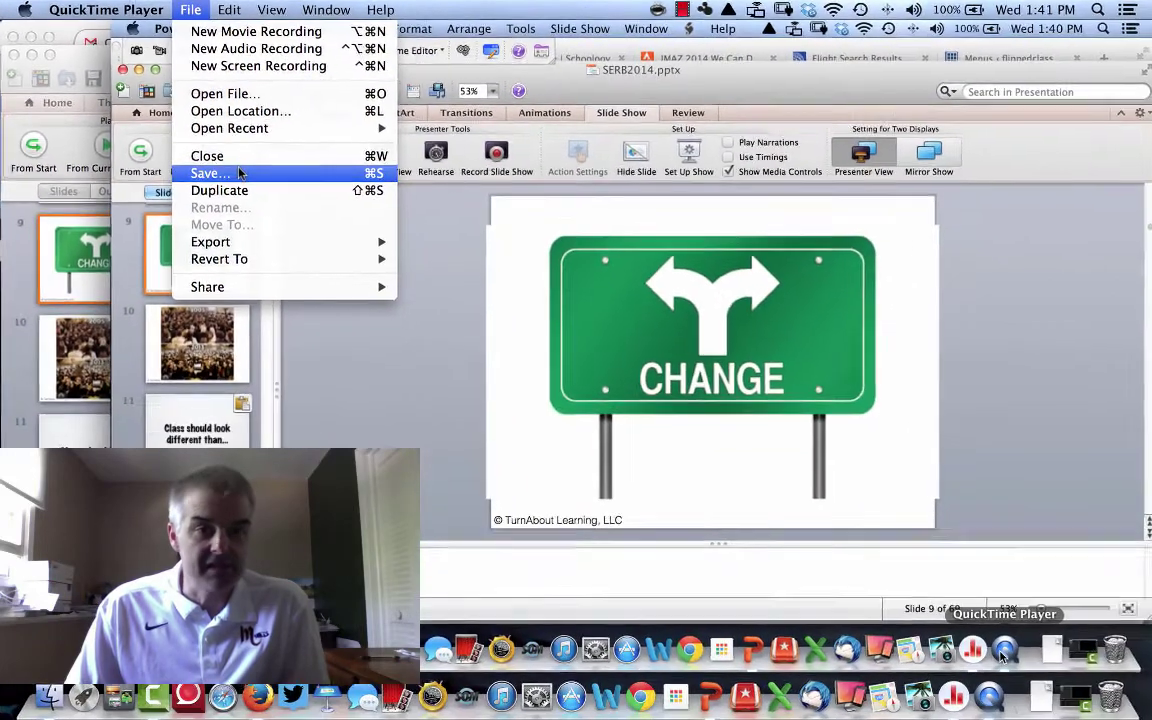
pyautogui.click(674, 384)
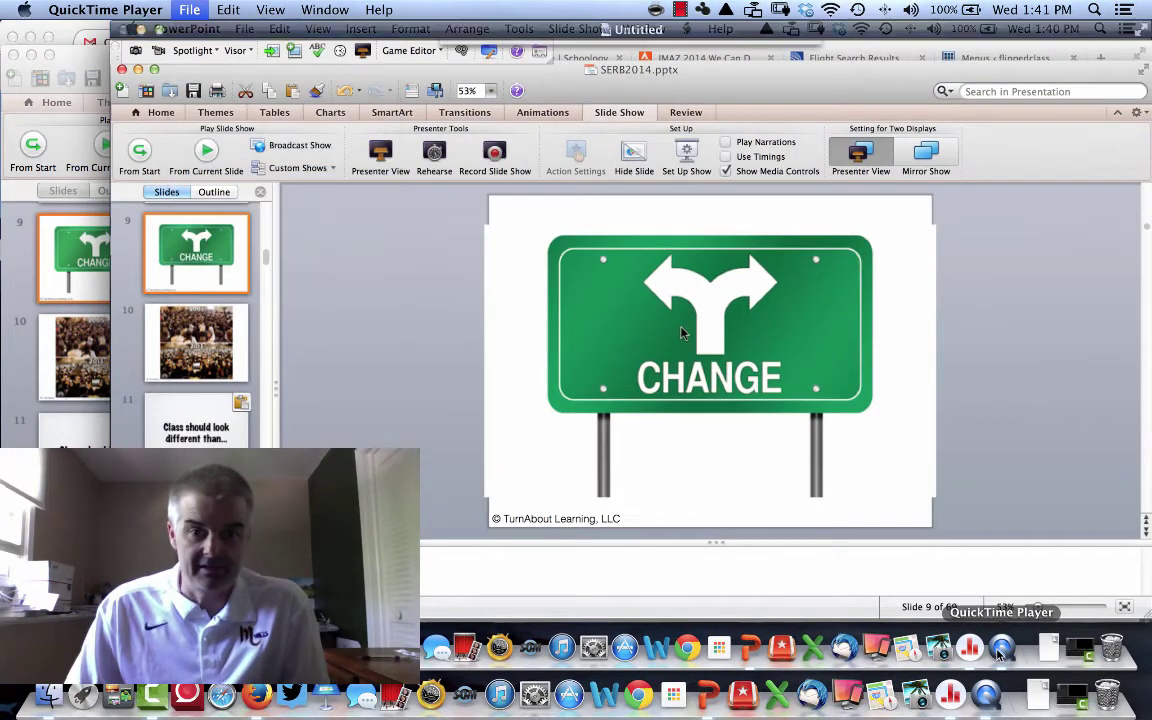
pyautogui.write('TestQ')
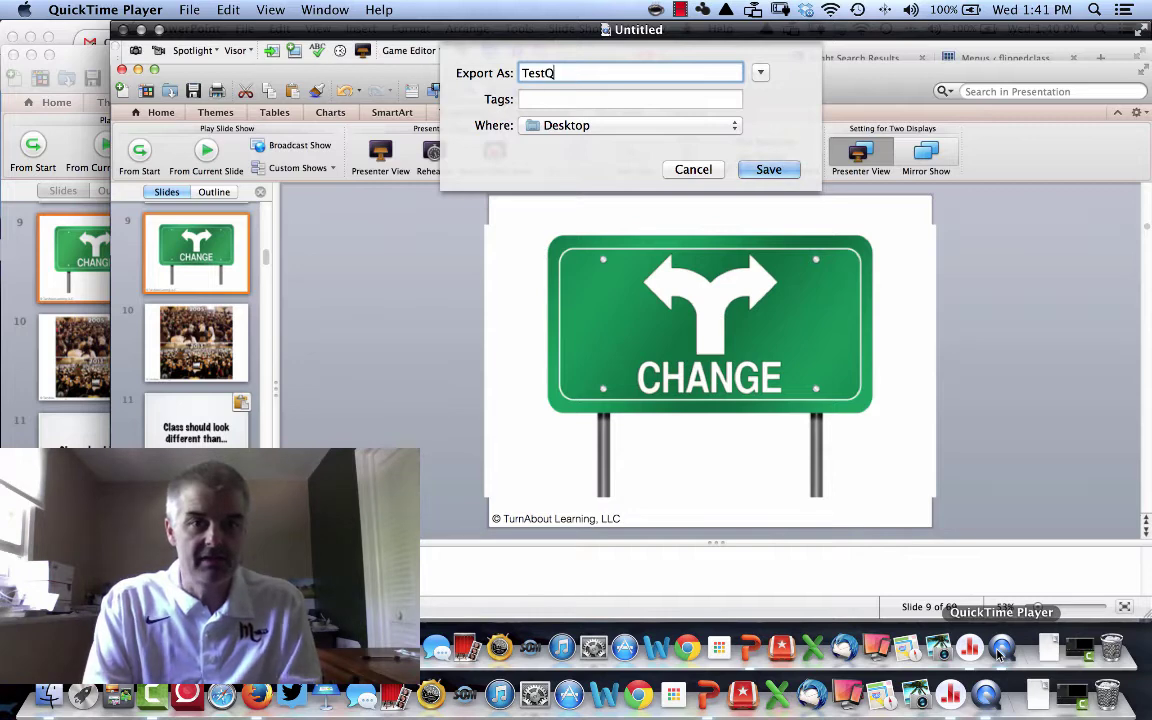
pyautogui.write('uickTimeVideo')
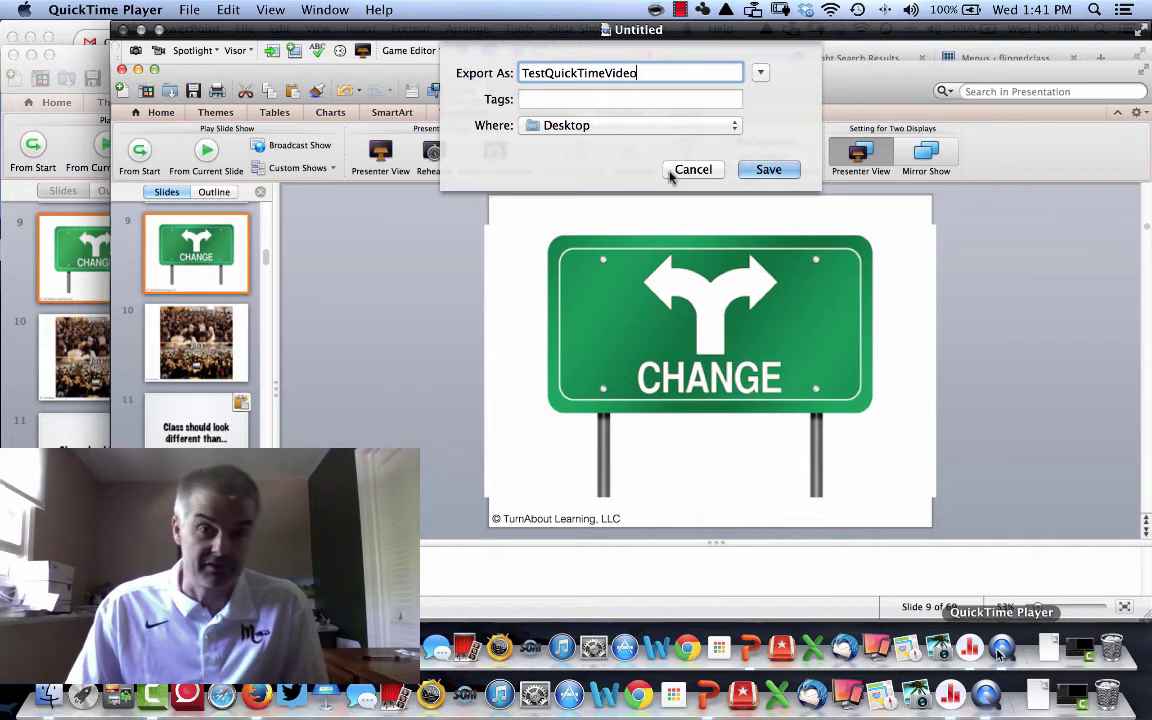
pyautogui.click(769, 169)
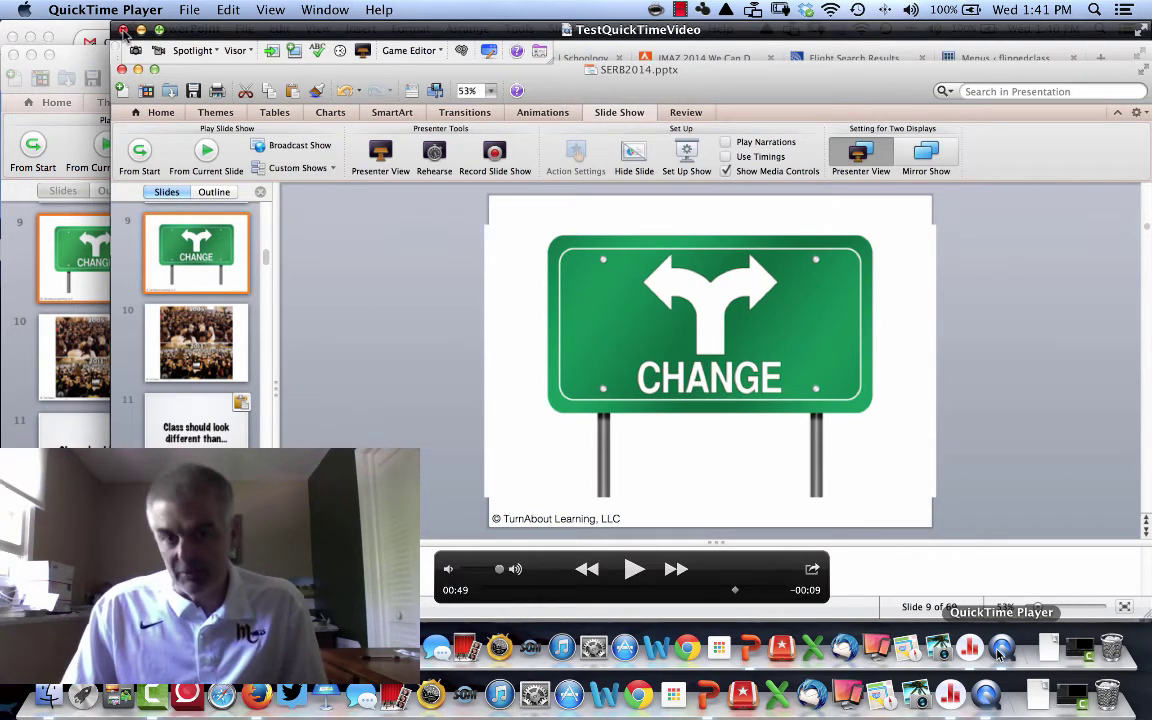
# Step: Close the TestQuickTimeVideo player window and locate the saved movie file on the Desktop
pyautogui.click(123, 31)
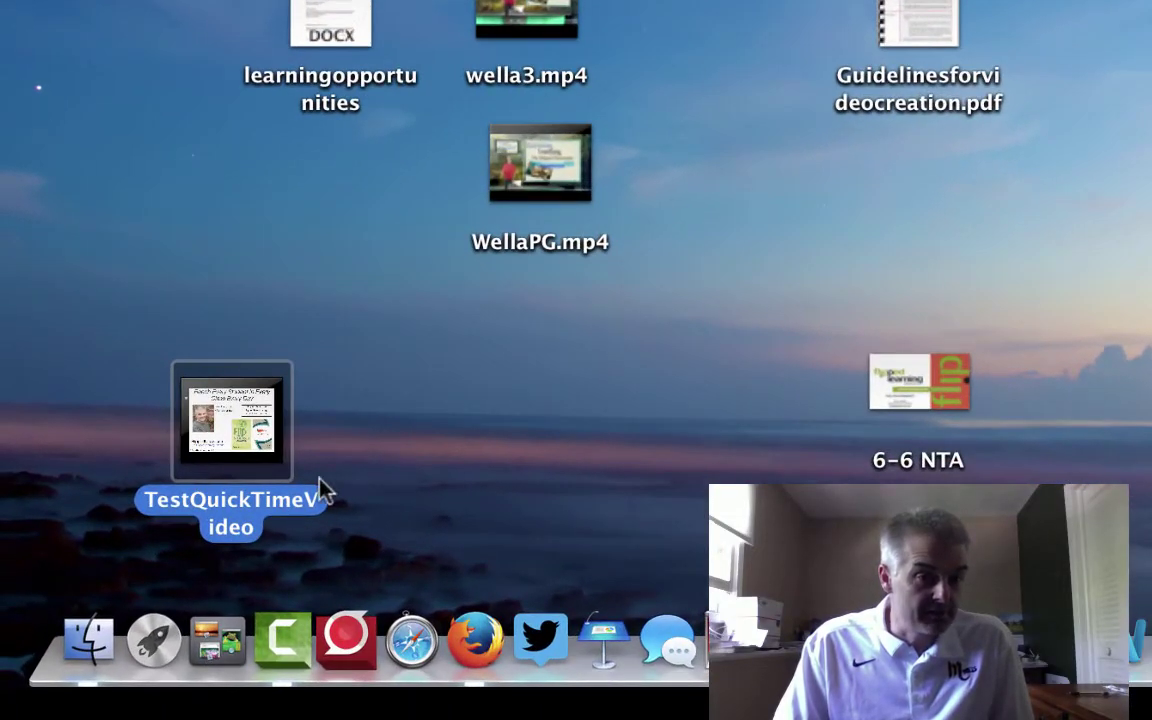
pyautogui.moveTo(237, 468)
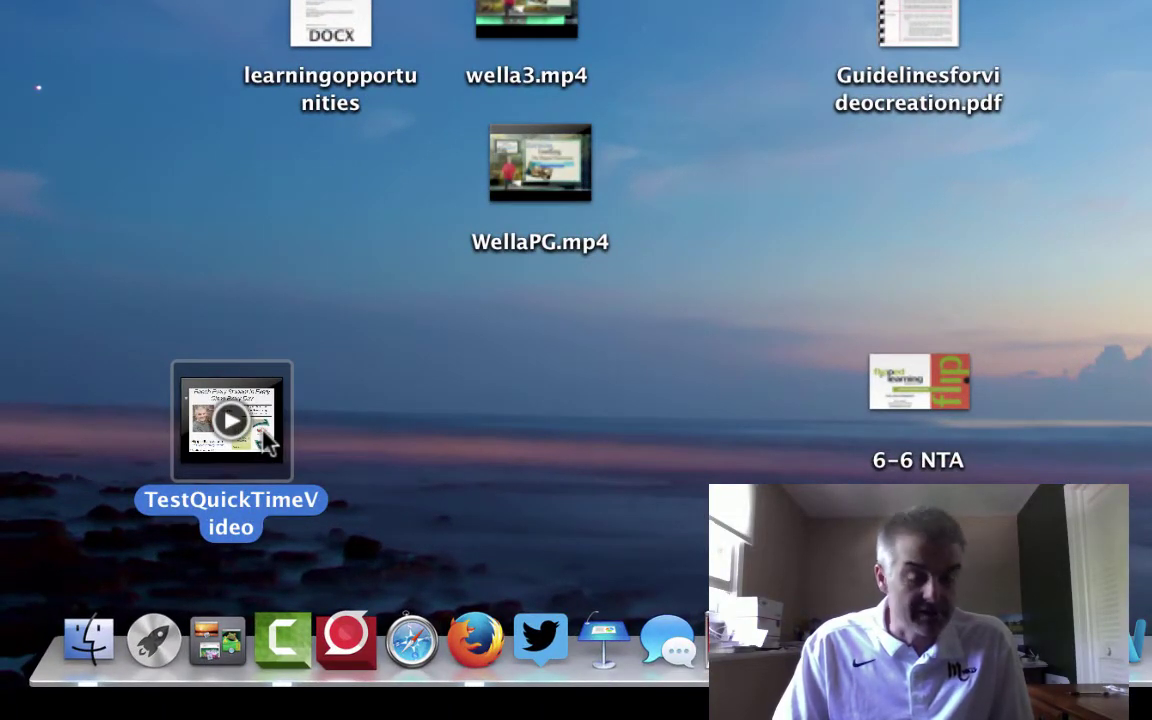